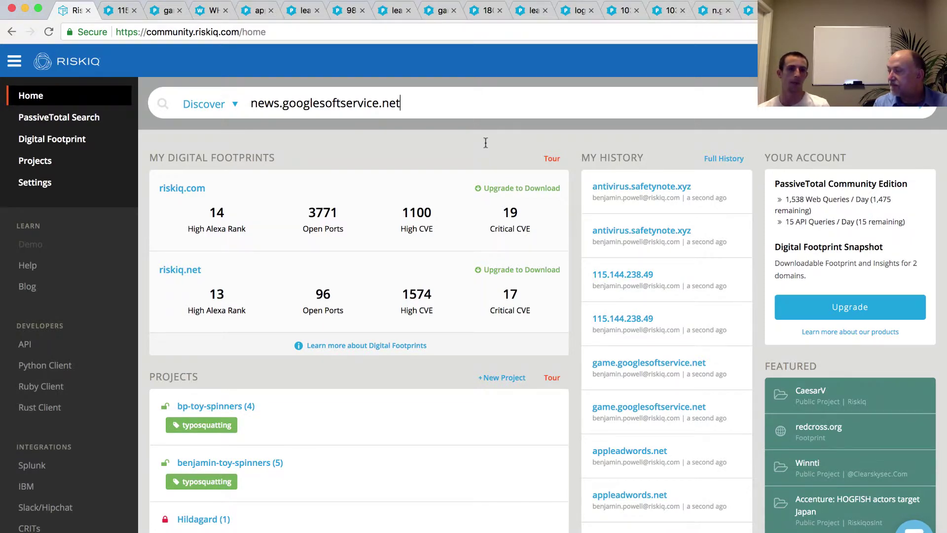
- Search news.googlesoftservice.net in Discover to get its resolution heatmap and 5 resolutions
{"action": "key", "text": "Return"}
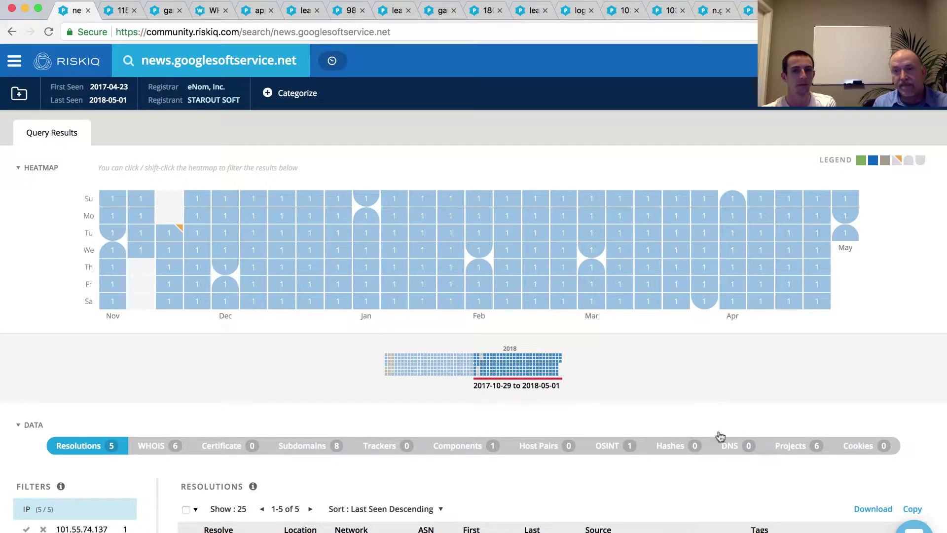
- Review the five IPs news.googlesoftservice.net resolved to, then switch to the 115.144.238.49 results
{"action": "scroll", "coordinate": [694, 491], "scroll_direction": "down", "scroll_amount": 1}
{"action": "scroll", "coordinate": [692, 490], "scroll_direction": "down", "scroll_amount": 8}
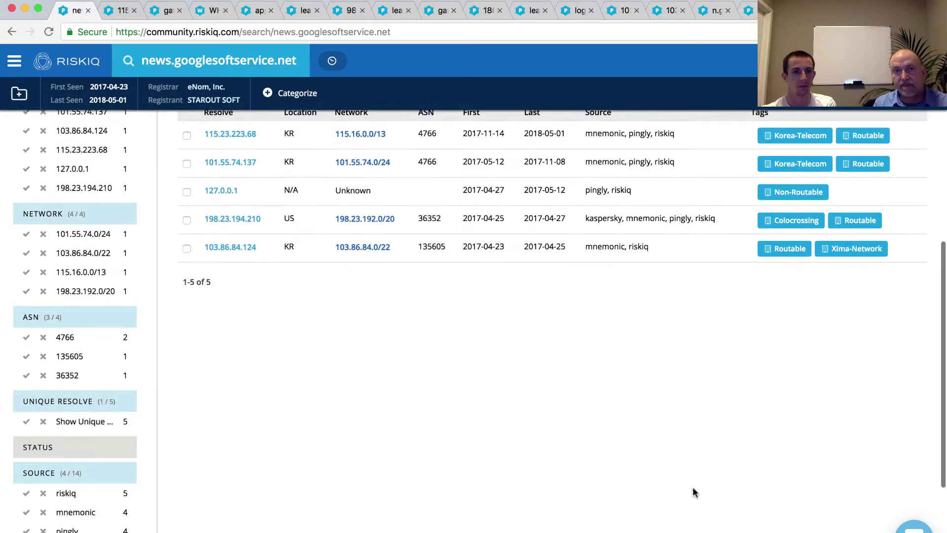
{"action": "scroll", "coordinate": [692, 485], "scroll_direction": "up", "scroll_amount": 2}
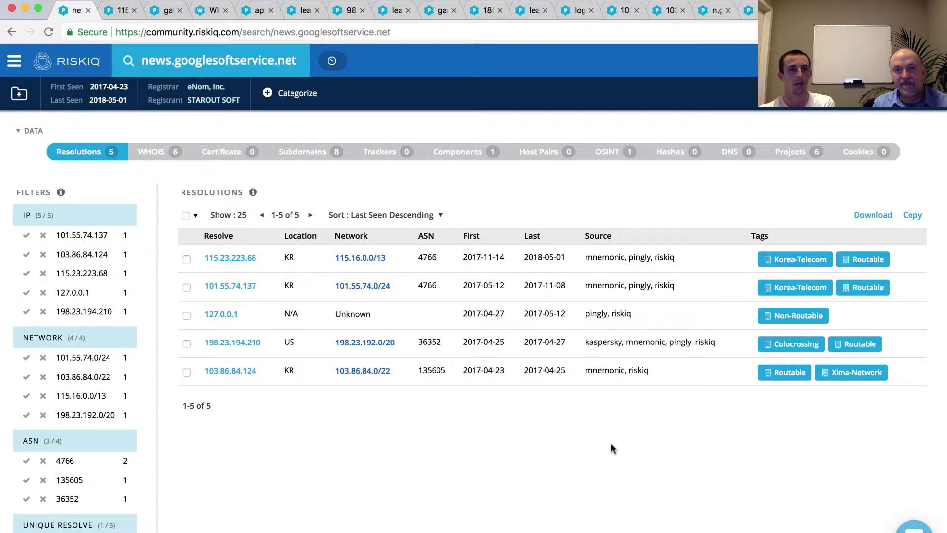
{"action": "left_click", "coordinate": [117, 12]}
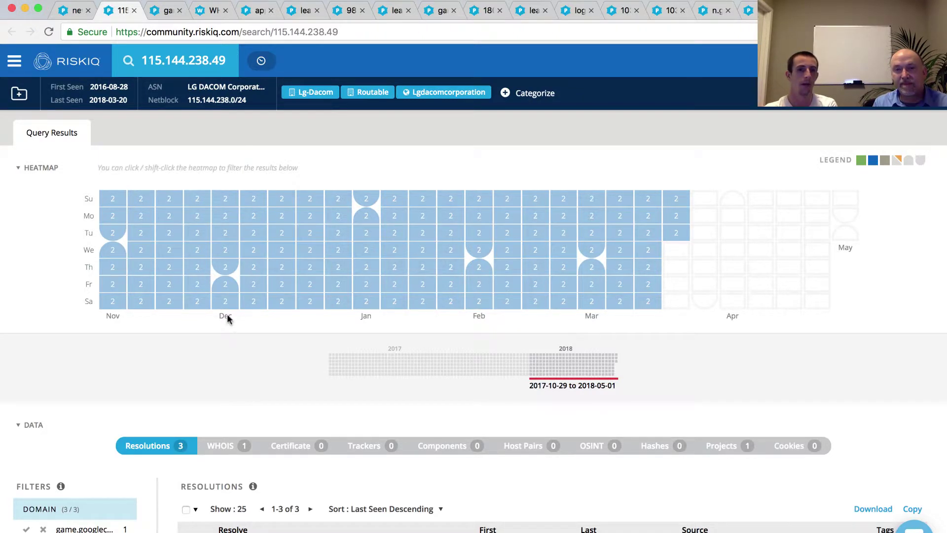
- Review the three domains resolving to 115.144.238.49, then switch to game.googlesoftservice.net's results
{"action": "scroll", "coordinate": [247, 365], "scroll_direction": "down", "scroll_amount": 3}
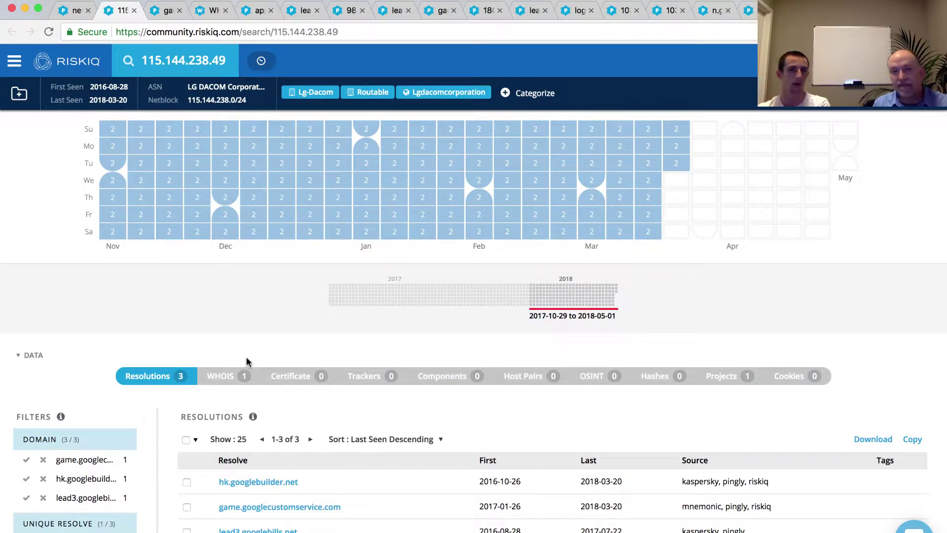
{"action": "scroll", "coordinate": [247, 362], "scroll_direction": "down", "scroll_amount": 3}
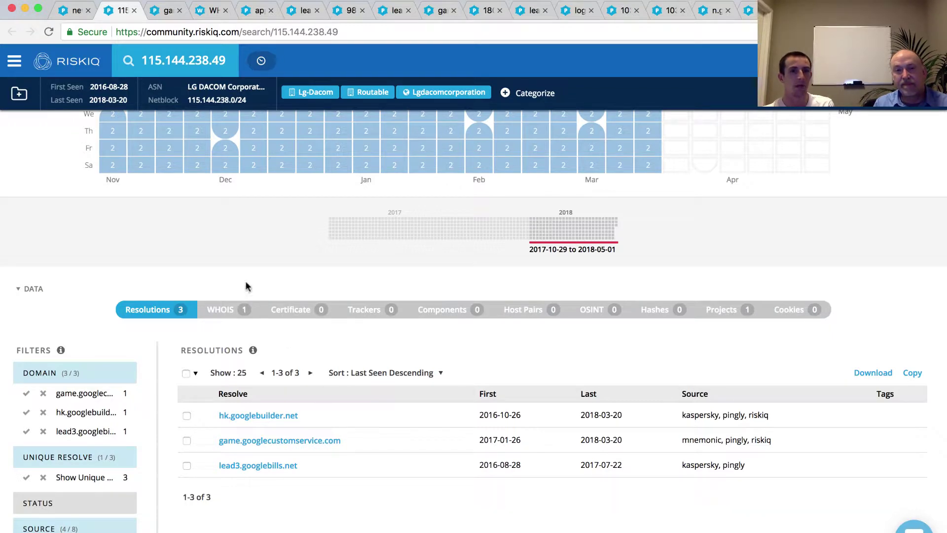
{"action": "left_click", "coordinate": [157, 13]}
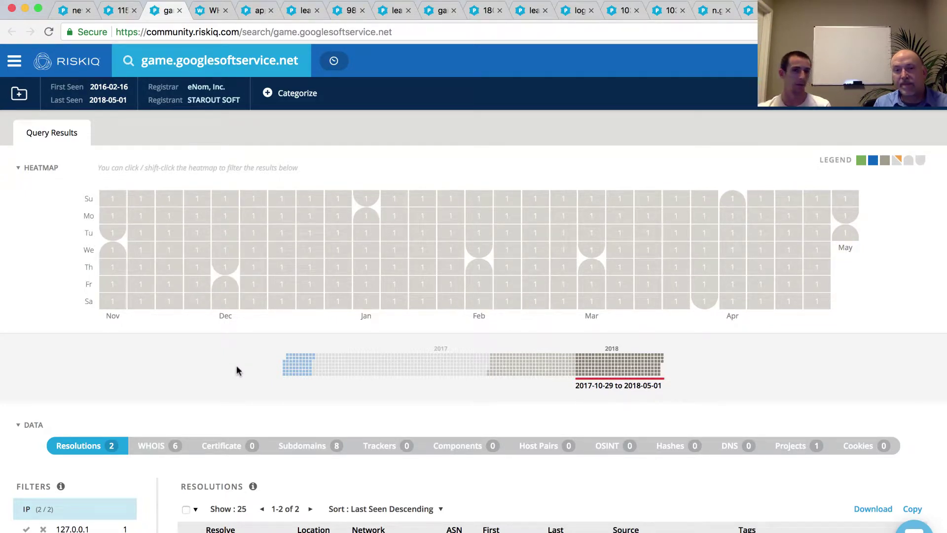
{"action": "scroll", "coordinate": [237, 369], "scroll_direction": "down", "scroll_amount": 3}
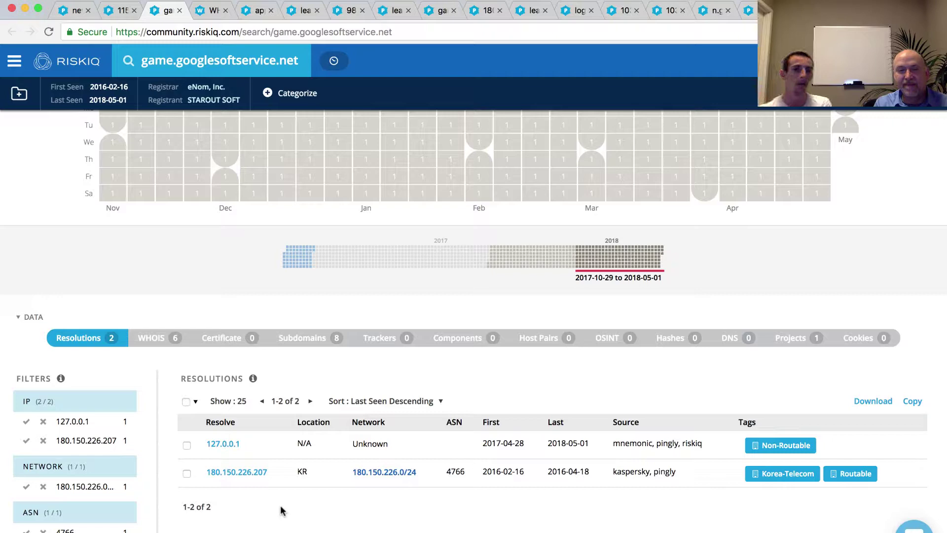
- Read game.googlesoftservice.net's WHOIS record, then show the registrant-phone search listing googlesoftservice.net and appleadwords.net
{"action": "left_click", "coordinate": [157, 347]}
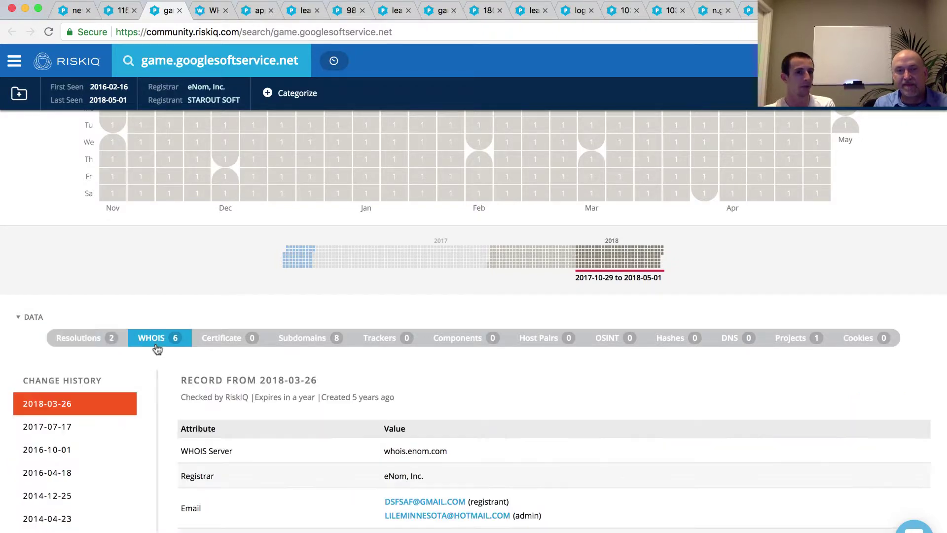
{"action": "scroll", "coordinate": [285, 417], "scroll_direction": "down", "scroll_amount": 5}
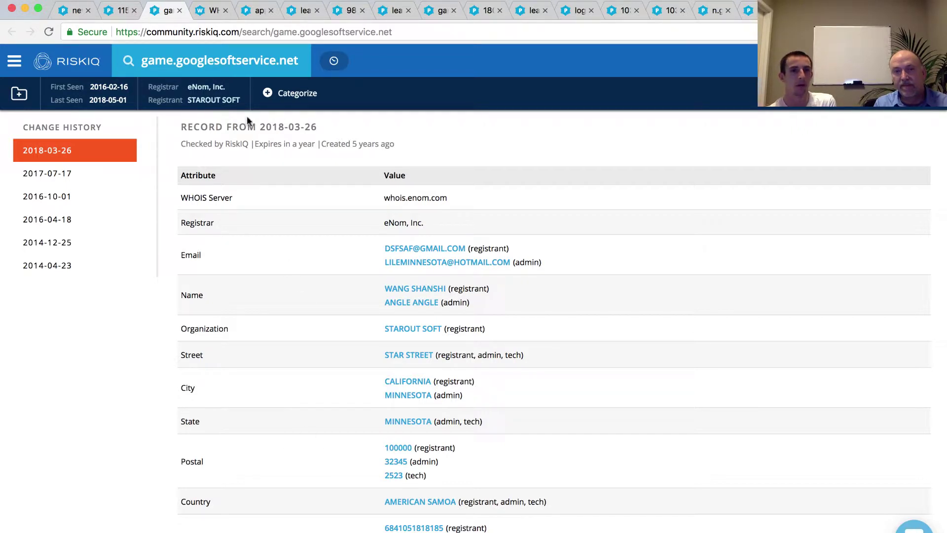
{"action": "key", "text": "ctrl+Tab"}
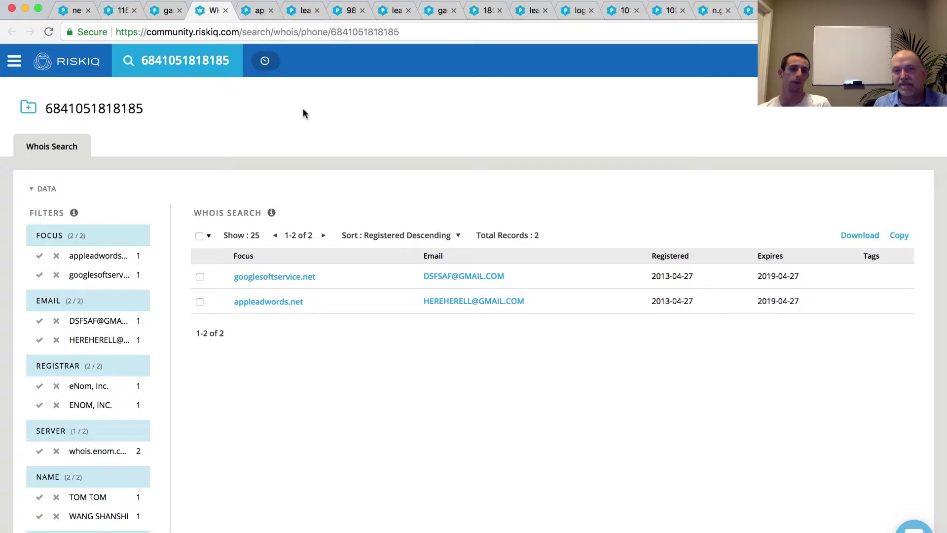
- Review appleadwords.net's results and WHOIS, then list its subdomains: app, ftp, lead1, www and the bare domain
{"action": "left_click", "coordinate": [249, 14]}
{"action": "scroll", "coordinate": [436, 380], "scroll_direction": "down", "scroll_amount": 2}
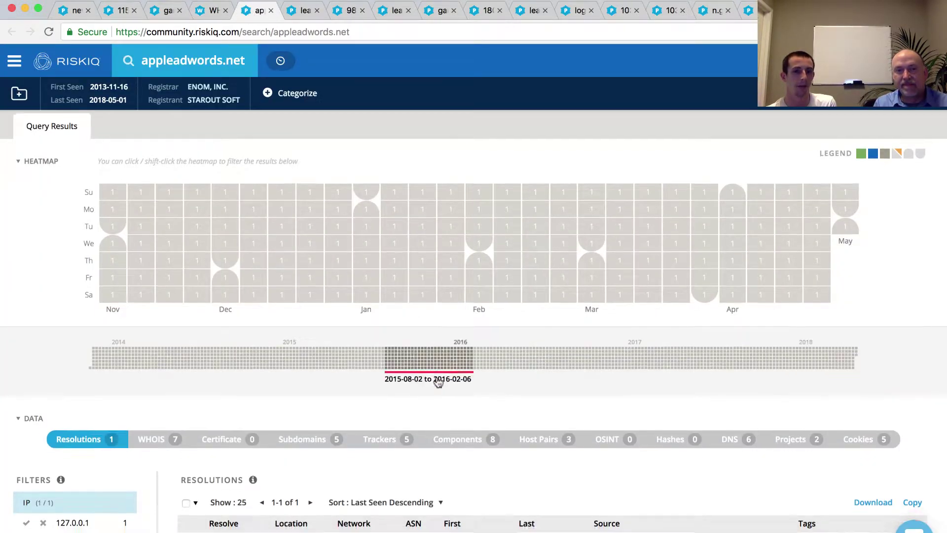
{"action": "scroll", "coordinate": [435, 382], "scroll_direction": "down", "scroll_amount": 1}
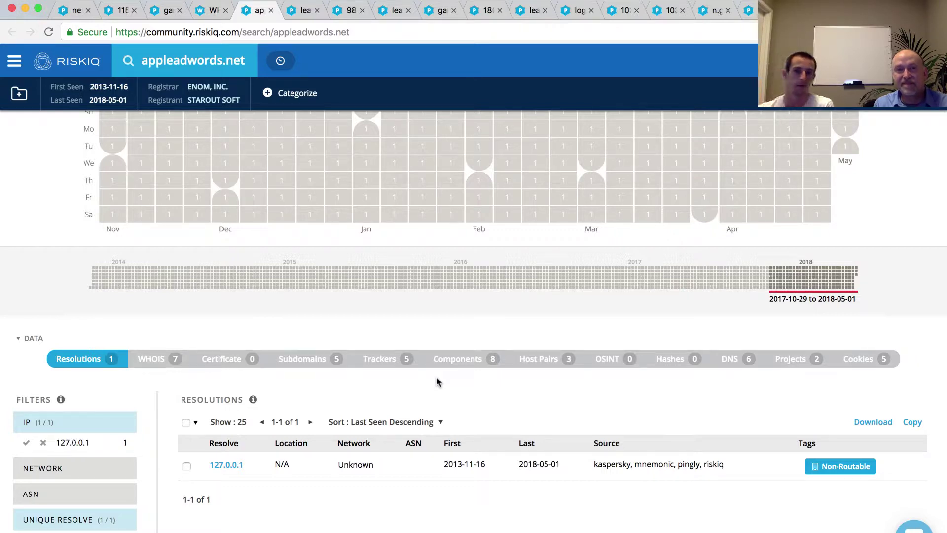
{"action": "left_click", "coordinate": [155, 359]}
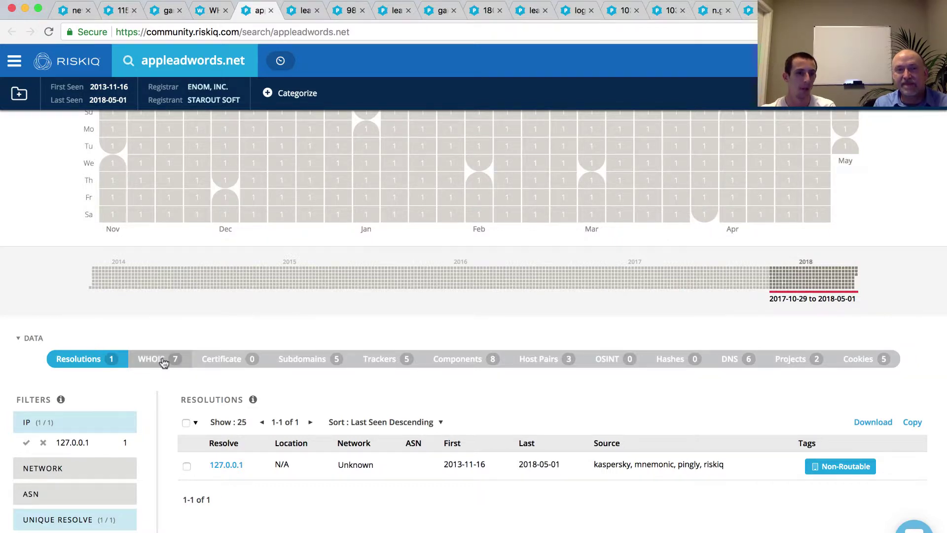
{"action": "scroll", "coordinate": [290, 450], "scroll_direction": "down", "scroll_amount": 6}
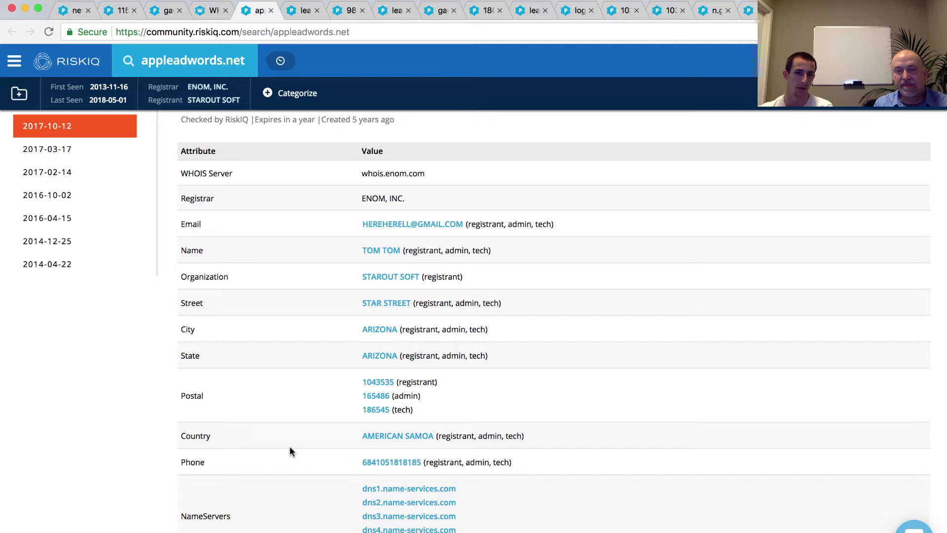
{"action": "scroll", "coordinate": [290, 449], "scroll_direction": "up", "scroll_amount": 3}
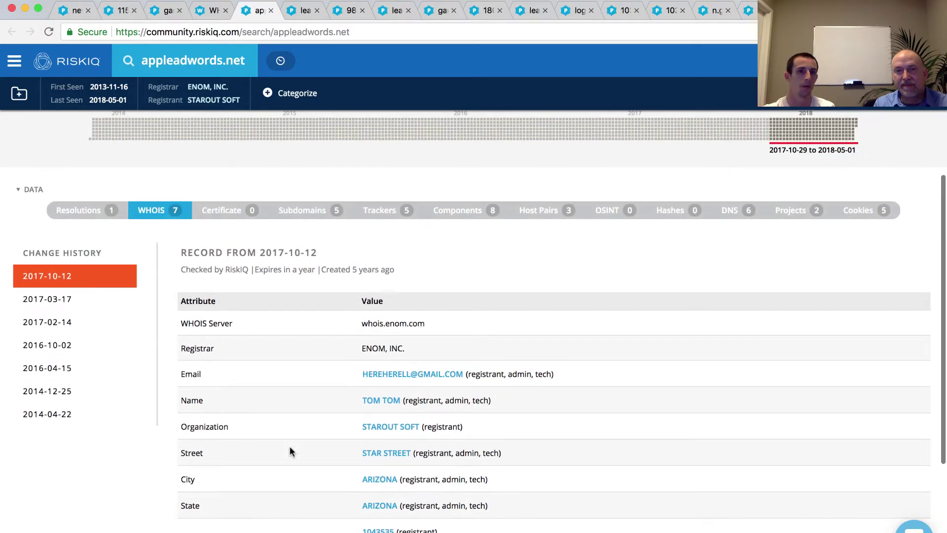
{"action": "left_click", "coordinate": [310, 215]}
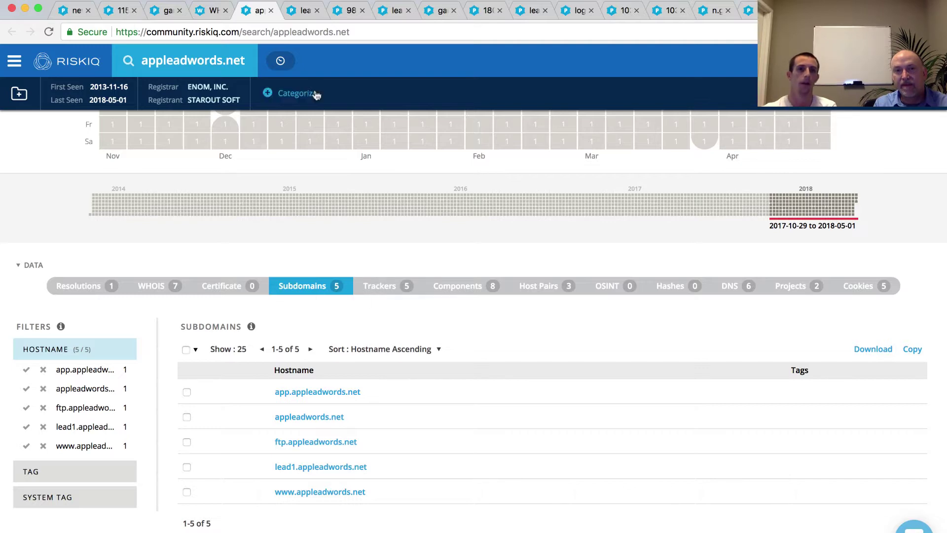
- Show lead1.appleadwords.net's single resolution to 98.126.218.141, tagged Krypt-Technologies
{"action": "left_click", "coordinate": [291, 11]}
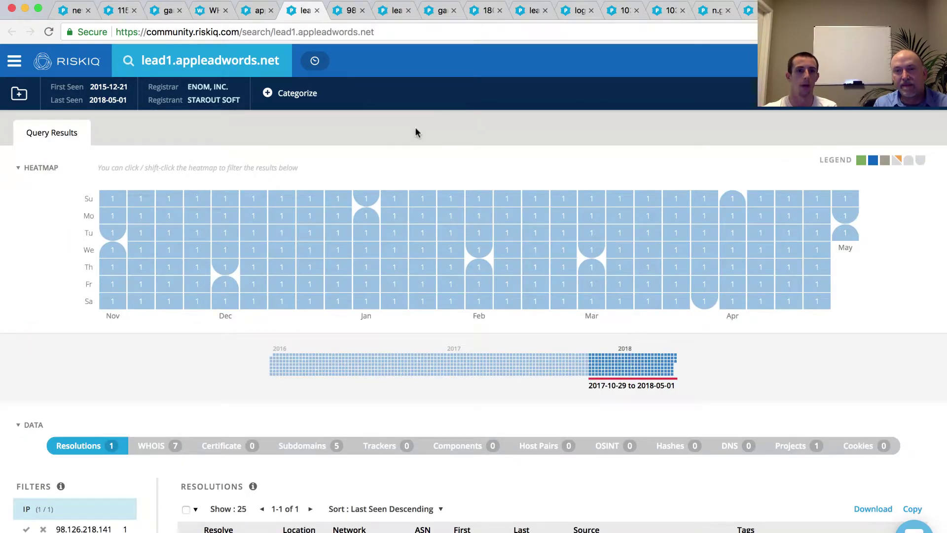
{"action": "scroll", "coordinate": [416, 126], "scroll_direction": "down", "scroll_amount": 5}
{"action": "scroll", "coordinate": [416, 126], "scroll_direction": "down", "scroll_amount": 2}
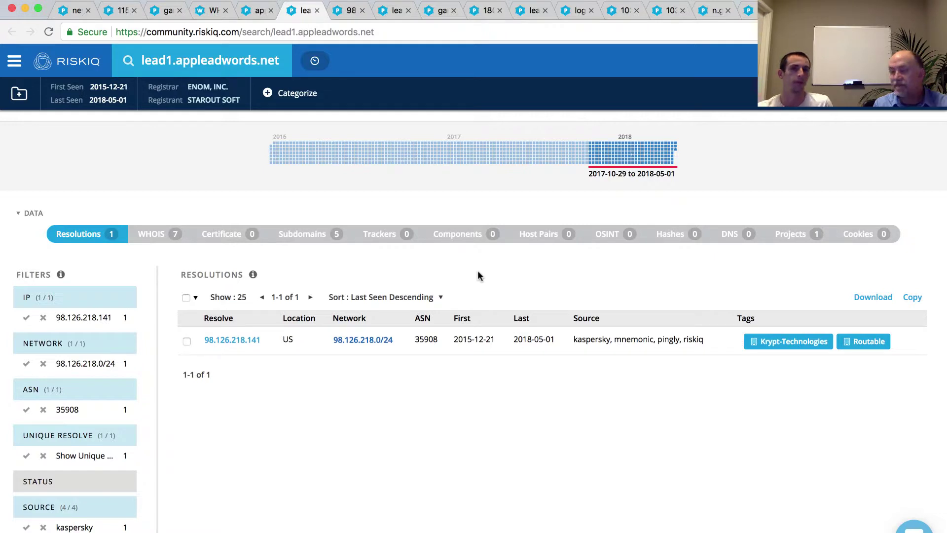
- Show 98.126.218.141's resolutions: lead1.appleadwords.net and lead1.igooglefiles.com
{"action": "left_click", "coordinate": [341, 11]}
{"action": "scroll", "coordinate": [515, 248], "scroll_direction": "down", "scroll_amount": 5}
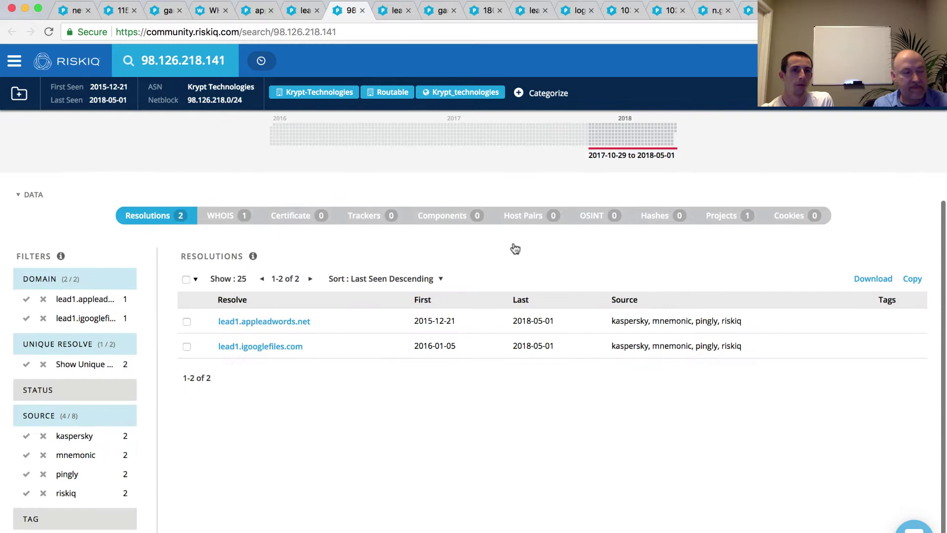
{"action": "scroll", "coordinate": [515, 248], "scroll_direction": "down", "scroll_amount": 1}
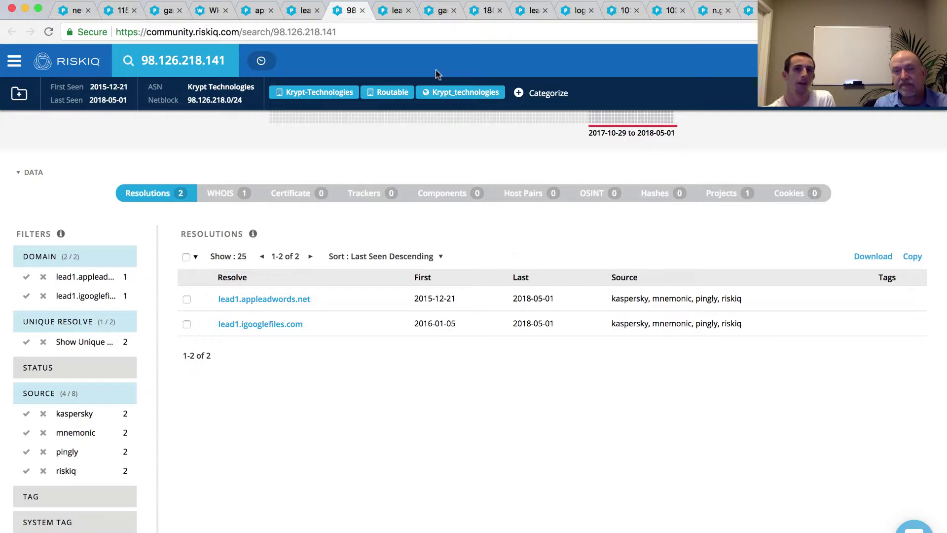
- Open lead1.igooglefiles.com and read its eNom WHOIS record dated 2017-09-26 with change history
{"action": "left_click", "coordinate": [392, 11]}
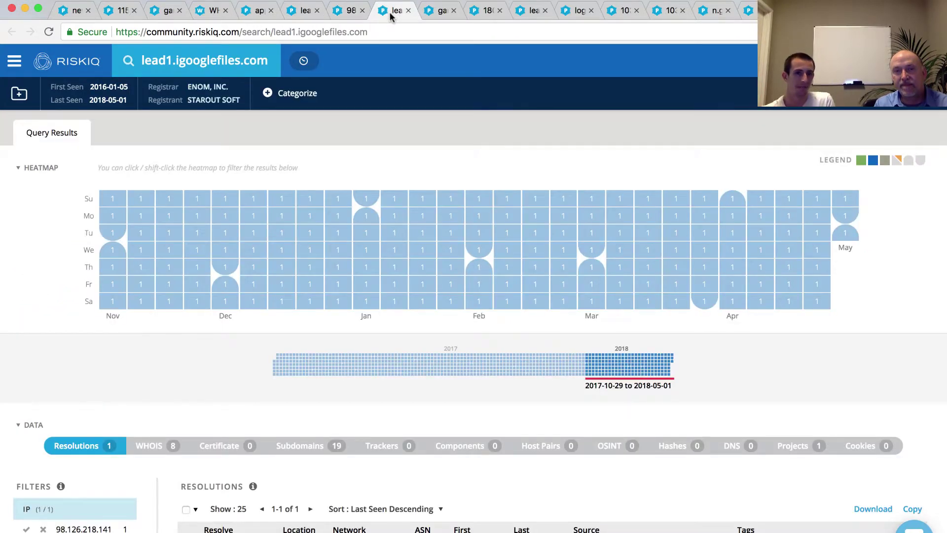
{"action": "scroll", "coordinate": [504, 137], "scroll_direction": "down", "scroll_amount": 6}
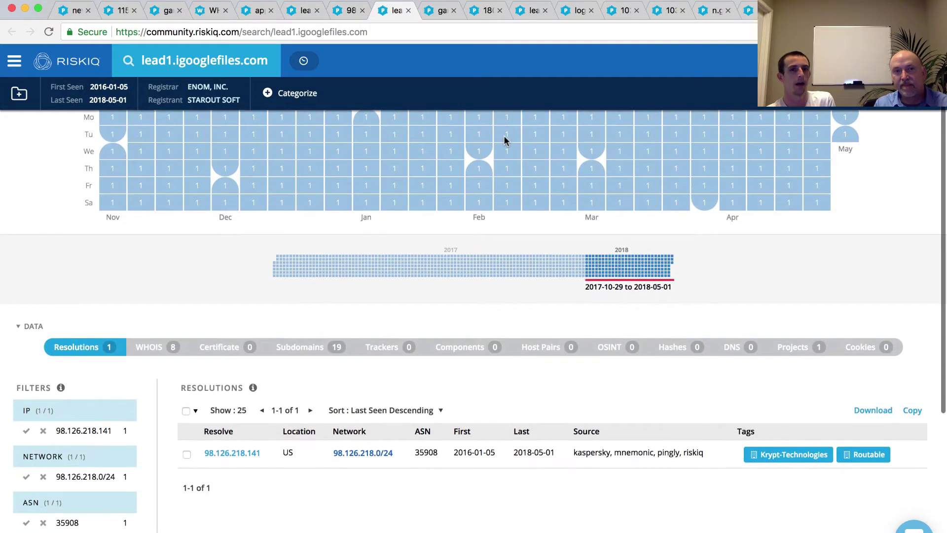
{"action": "scroll", "coordinate": [504, 137], "scroll_direction": "up", "scroll_amount": 2}
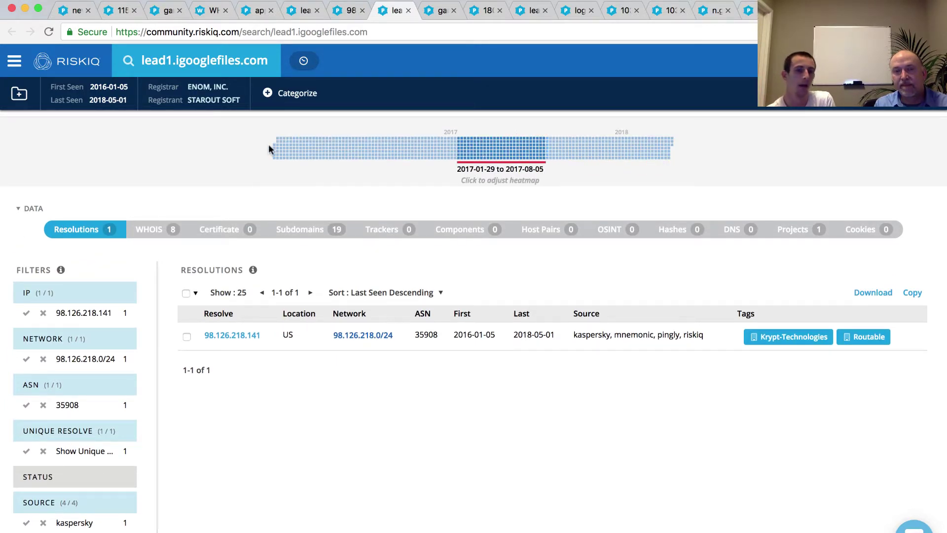
{"action": "left_click", "coordinate": [165, 239]}
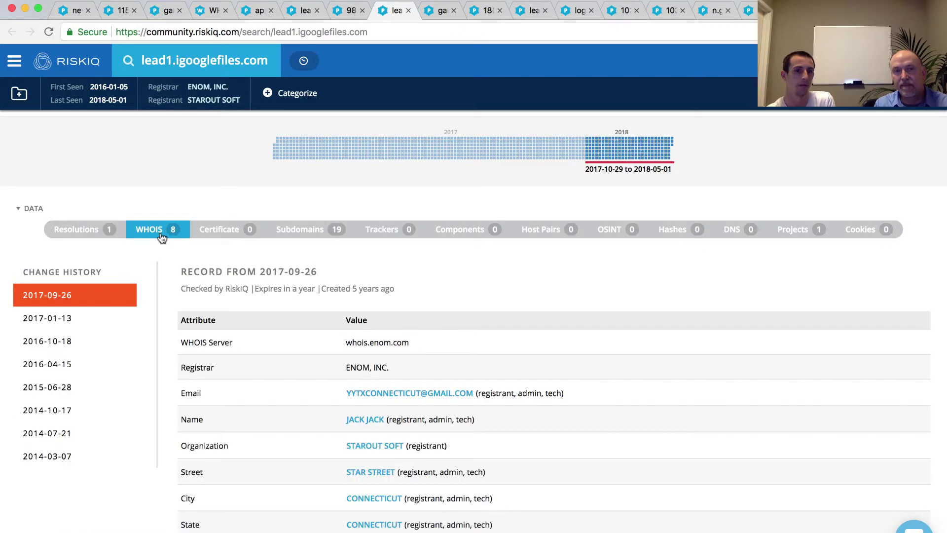
{"action": "scroll", "coordinate": [270, 296], "scroll_direction": "down", "scroll_amount": 2}
{"action": "scroll", "coordinate": [270, 299], "scroll_direction": "down", "scroll_amount": 1}
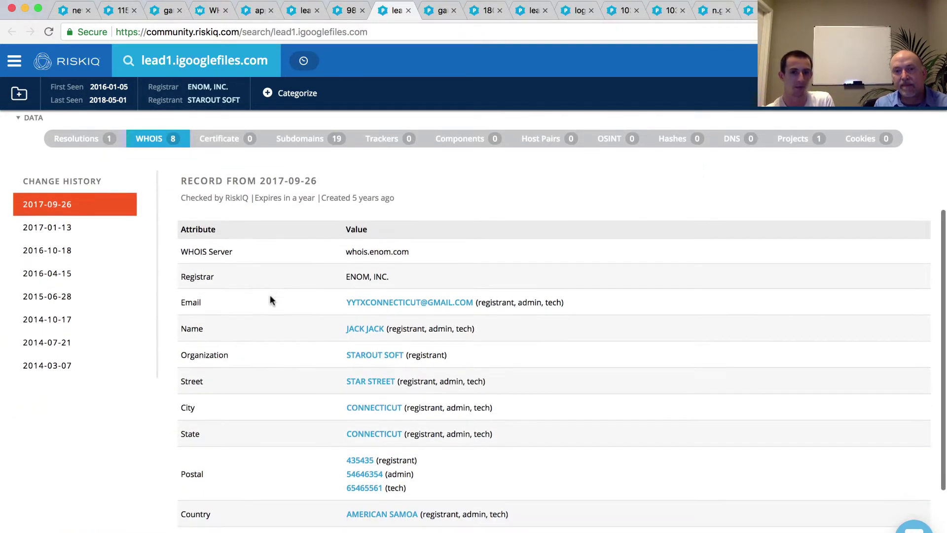
{"action": "scroll", "coordinate": [270, 300], "scroll_direction": "down", "scroll_amount": 2}
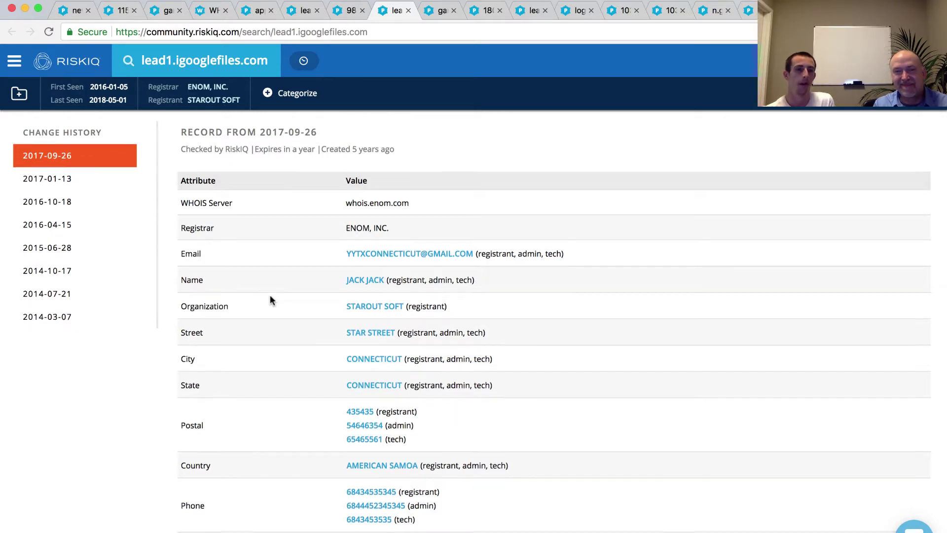
{"action": "scroll", "coordinate": [270, 299], "scroll_direction": "up", "scroll_amount": 2}
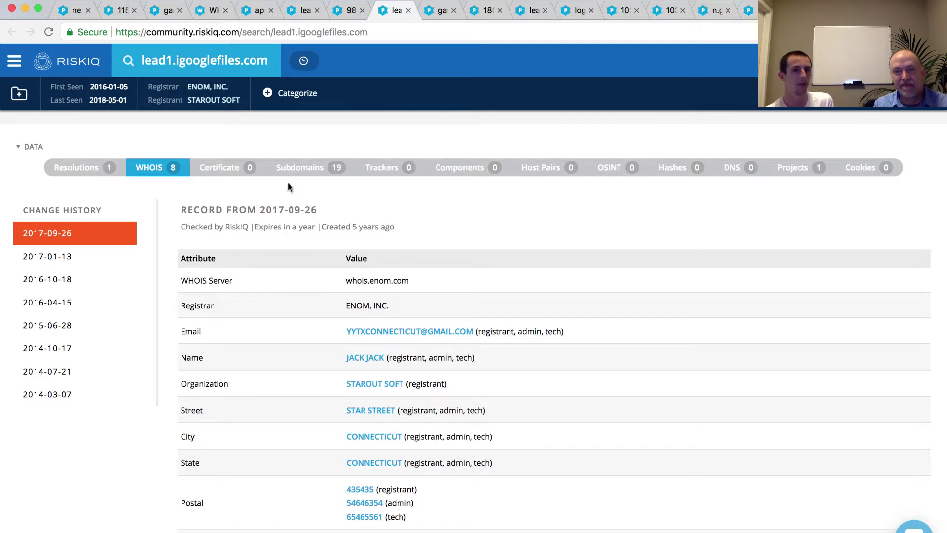
{"action": "left_click", "coordinate": [312, 176]}
{"action": "scroll", "coordinate": [486, 279], "scroll_direction": "down", "scroll_amount": 2}
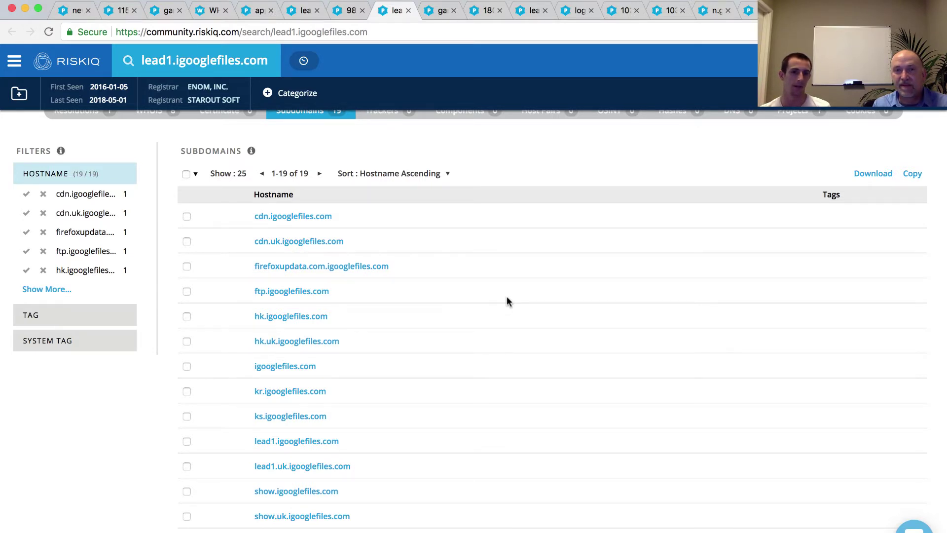
{"action": "scroll", "coordinate": [508, 300], "scroll_direction": "down", "scroll_amount": 5}
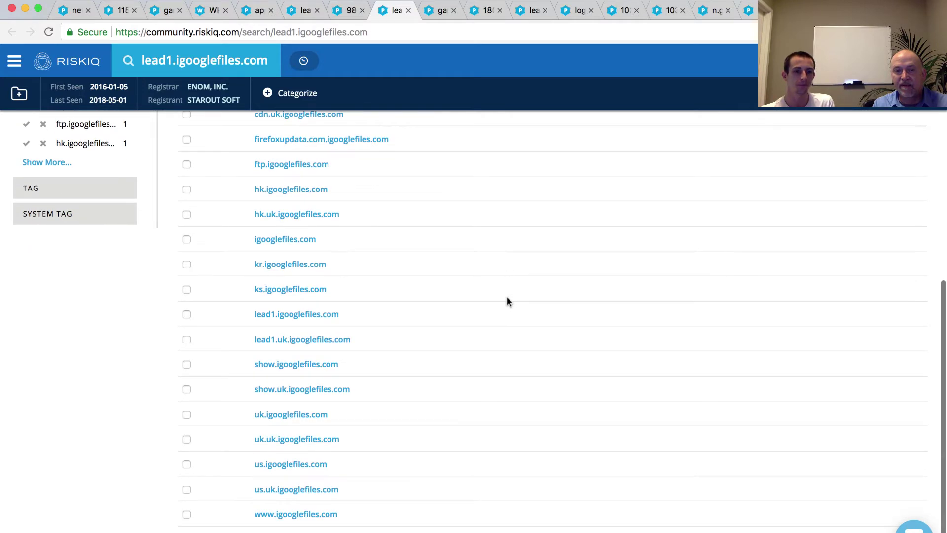
{"action": "scroll", "coordinate": [490, 190], "scroll_direction": "up", "scroll_amount": 10}
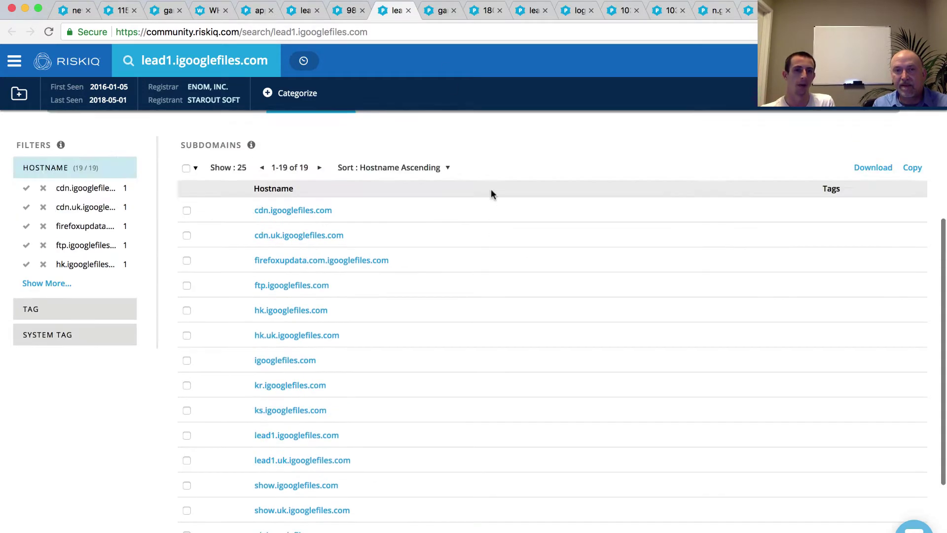
- Show game.googlecustomservice.com's resolutions: 127.0.0.1, 115.144.238.49 and 180.150.226.207
{"action": "left_click", "coordinate": [439, 11]}
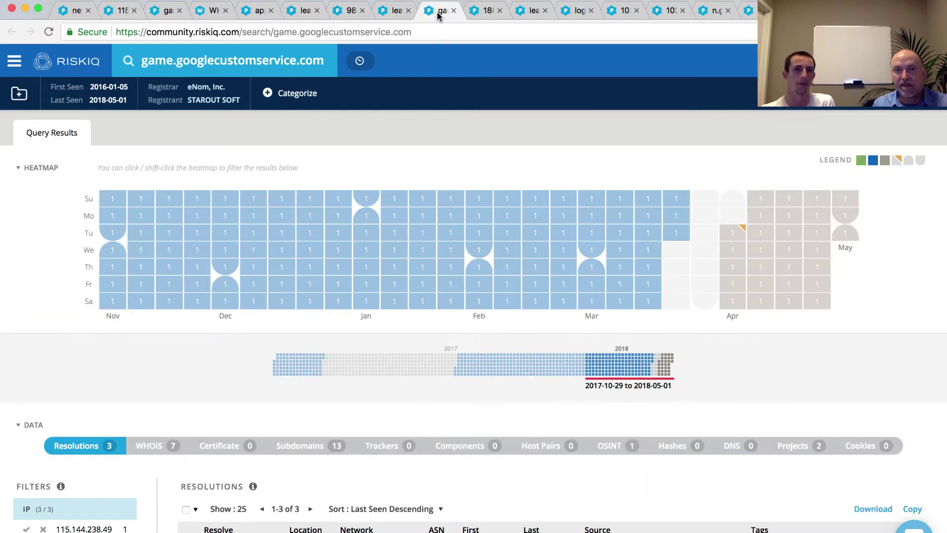
{"action": "scroll", "coordinate": [490, 130], "scroll_direction": "down", "scroll_amount": 4}
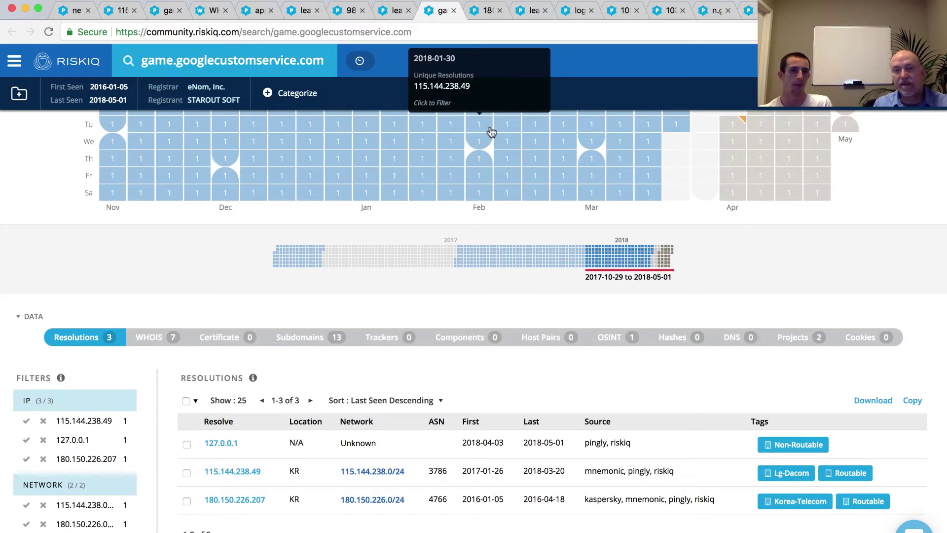
{"action": "left_click", "coordinate": [533, 261]}
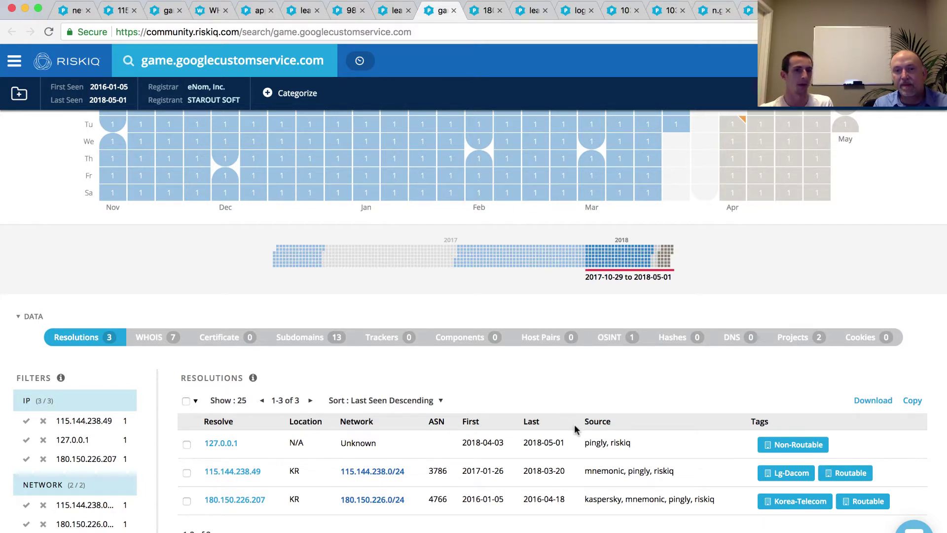
- Bring up the 180.150.226.207 results and review its four resolving domains, including game.googlecustomservice.com
{"action": "left_click", "coordinate": [484, 12]}
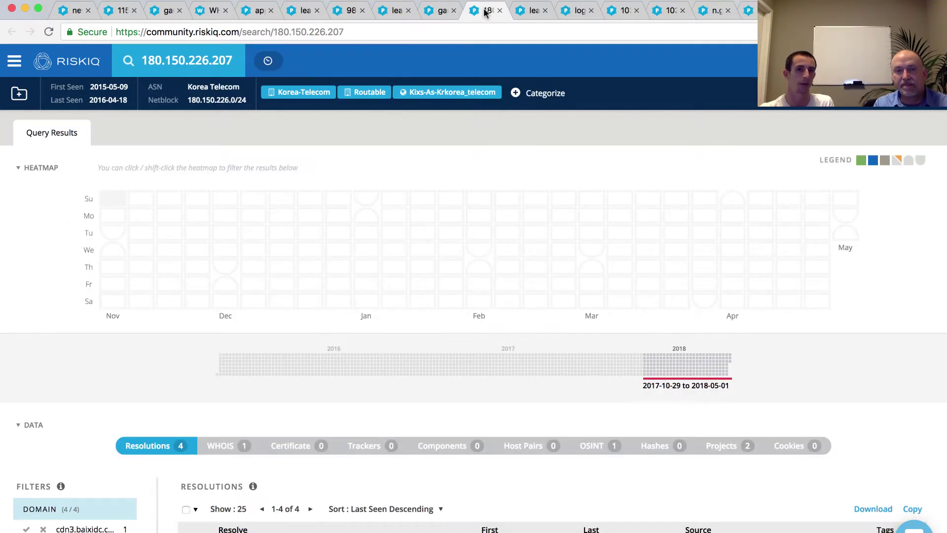
{"action": "scroll", "coordinate": [540, 158], "scroll_direction": "down", "scroll_amount": 5}
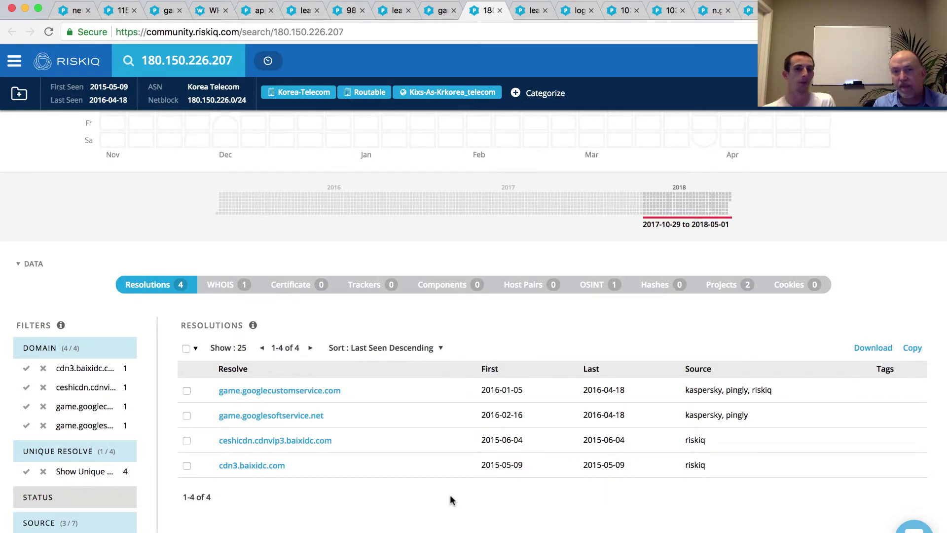
{"action": "scroll", "coordinate": [449, 500], "scroll_direction": "up", "scroll_amount": 3}
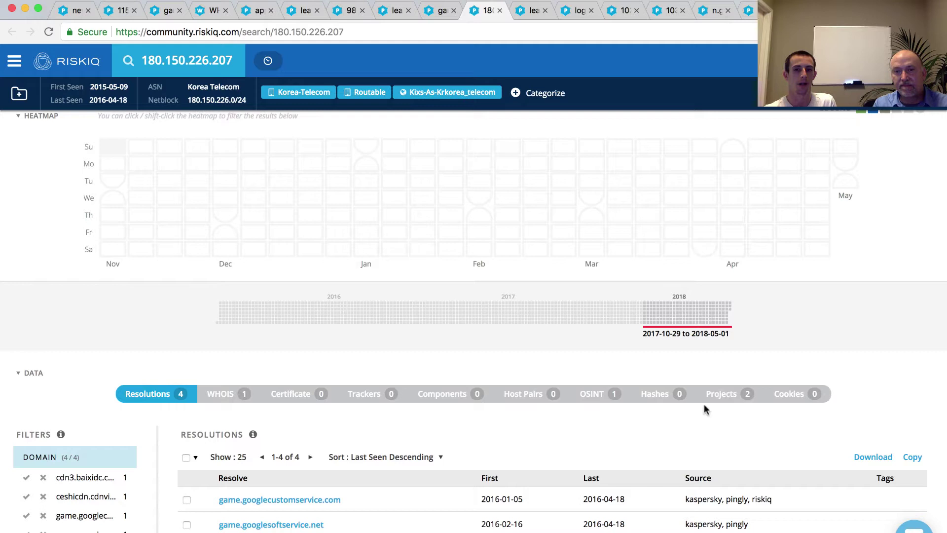
- Show the projects containing 180.150.226.207: LEAD-Casper (125 artifacts) and Winnti (66)
{"action": "left_click", "coordinate": [714, 395]}
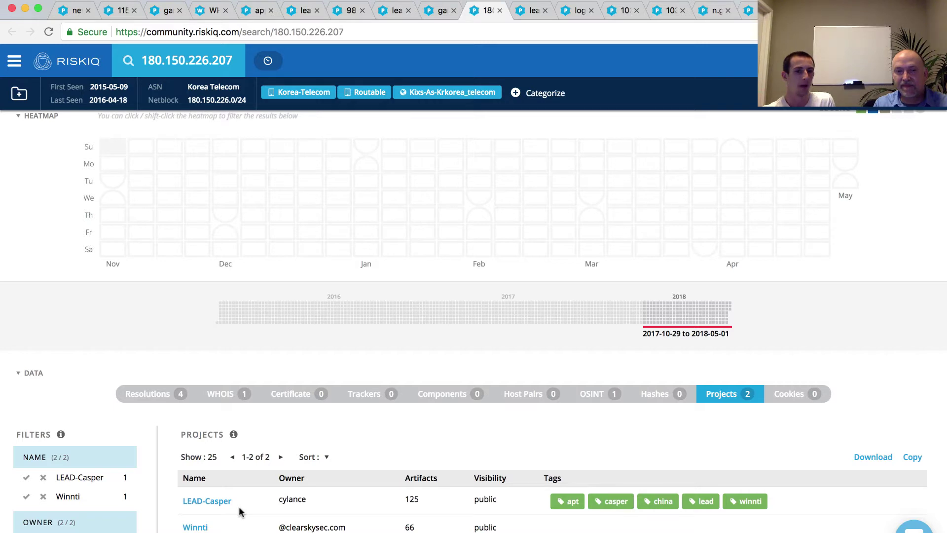
- Open LEAD-Casper and review its artifacts: 44 IPs, 41 domains and 36 SHA-256 hashes
{"action": "left_click", "coordinate": [218, 501]}
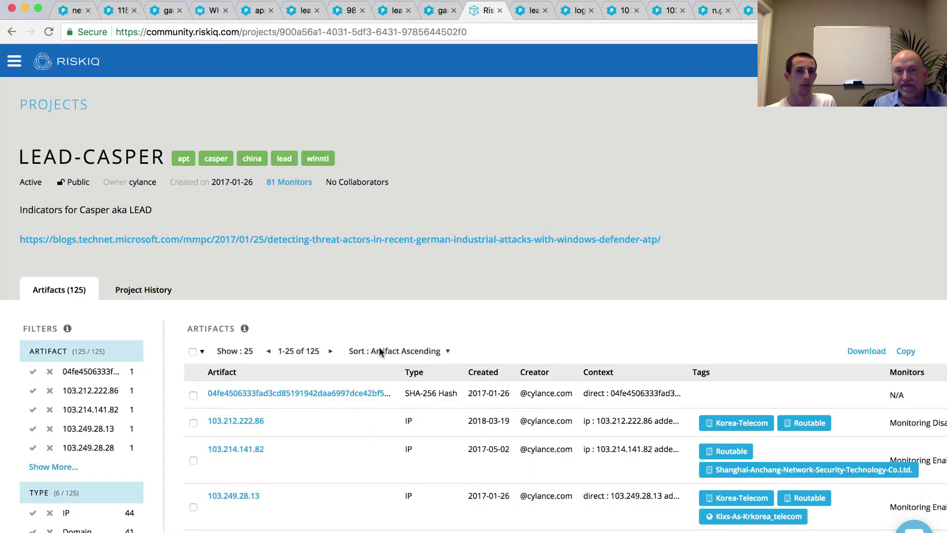
{"action": "scroll", "coordinate": [397, 316], "scroll_direction": "down", "scroll_amount": 3}
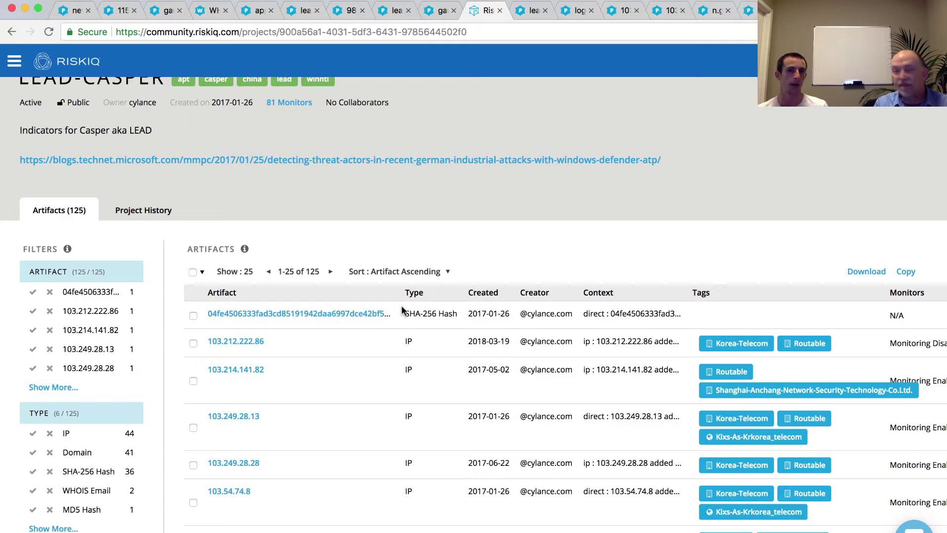
{"action": "scroll", "coordinate": [401, 309], "scroll_direction": "up", "scroll_amount": 1}
{"action": "scroll", "coordinate": [402, 306], "scroll_direction": "up", "scroll_amount": 2}
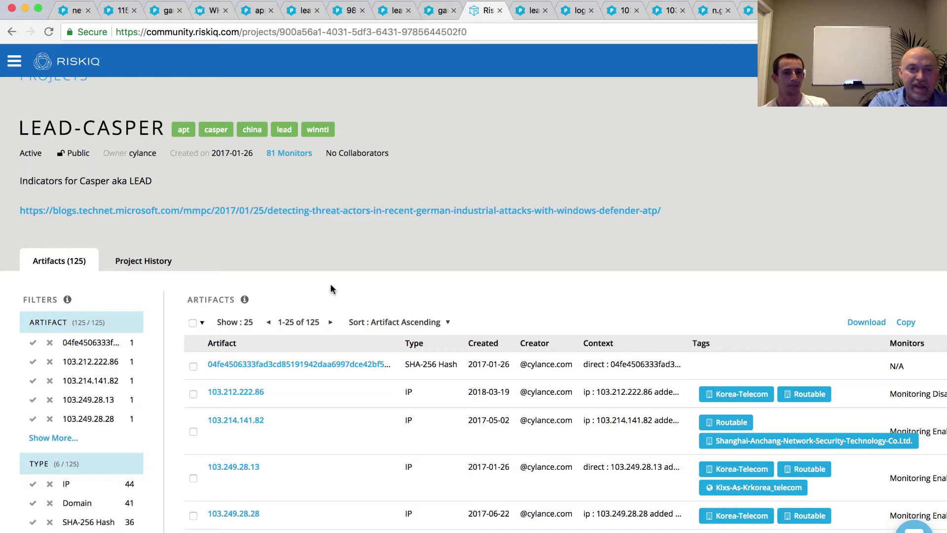
- Browse LEAD-Casper's Project History, including 2017-06-22 additions like 103.249.28.28 and googlenetadapter.com
{"action": "left_click", "coordinate": [165, 265]}
{"action": "scroll", "coordinate": [496, 315], "scroll_direction": "down", "scroll_amount": 15}
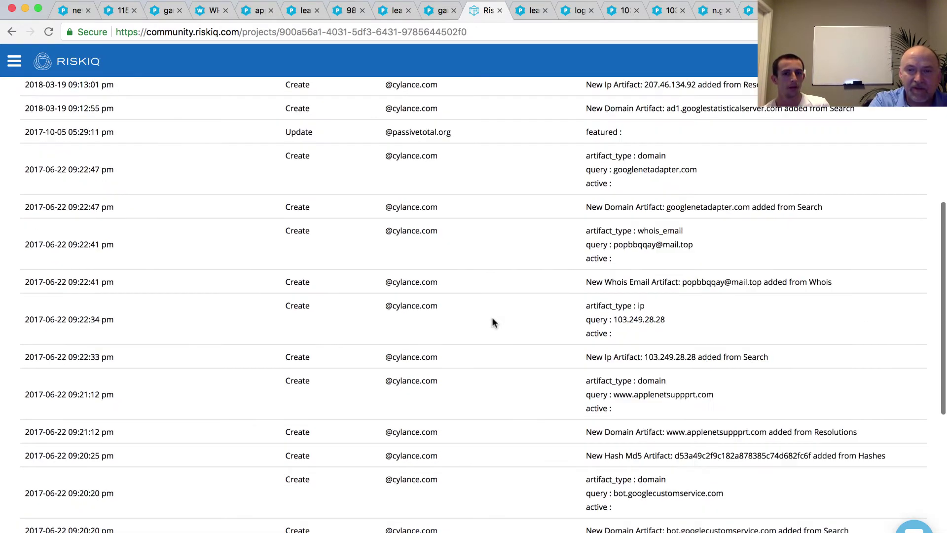